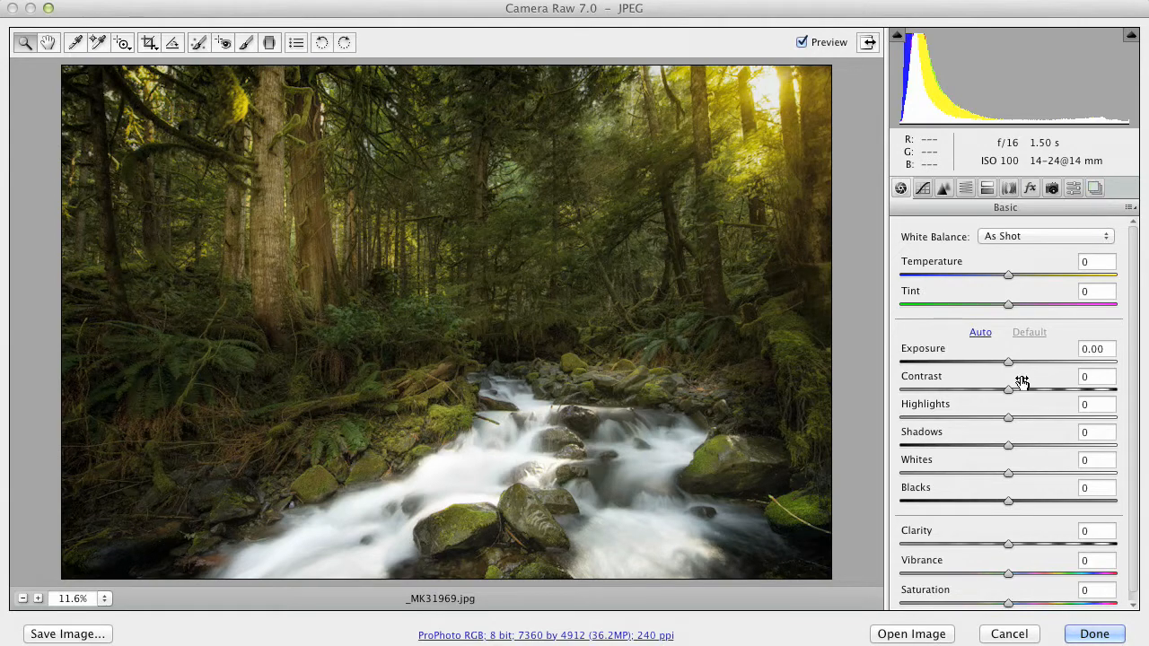
# Warm and darken the forest photo with Temperature +20, Exposure -1.65, Highlights +21 and Whites +4
pyautogui.moveTo(1010, 275); pyautogui.dragTo(1030, 279)
pyautogui.moveTo(1008, 362); pyautogui.dragTo(972, 366)
pyautogui.moveTo(1014, 418)
pyautogui.mouseDown()
pyautogui.moveTo(1057, 419)
pyautogui.moveTo(1035, 418)
pyautogui.mouseUp()
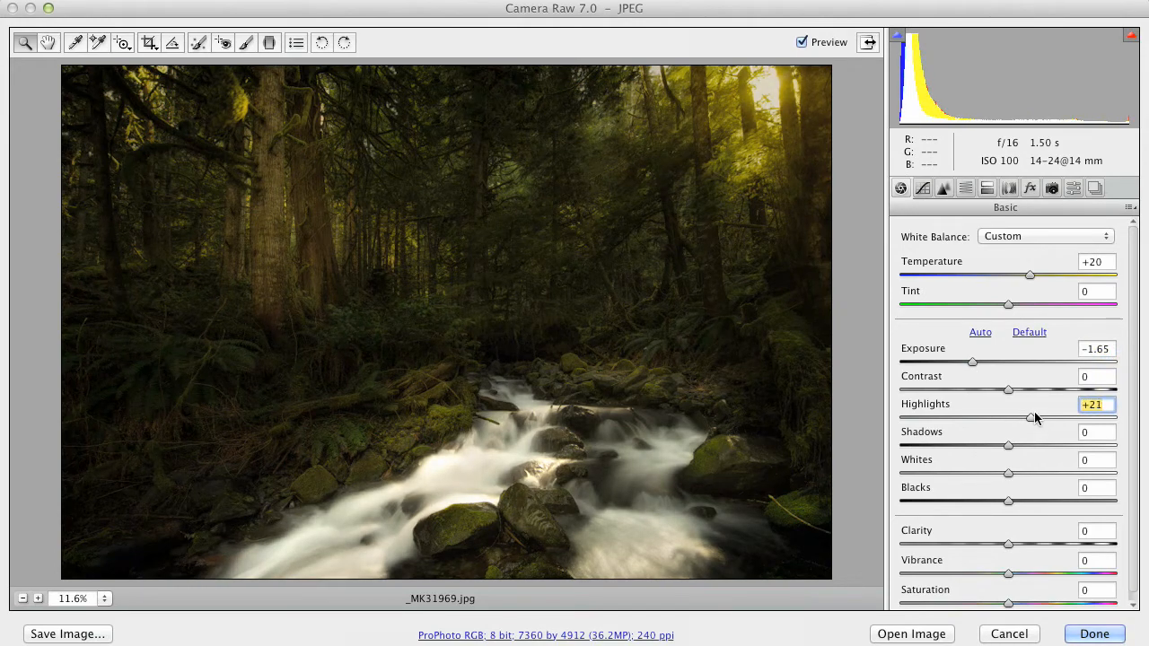
pyautogui.moveTo(1016, 473); pyautogui.dragTo(1017, 474)
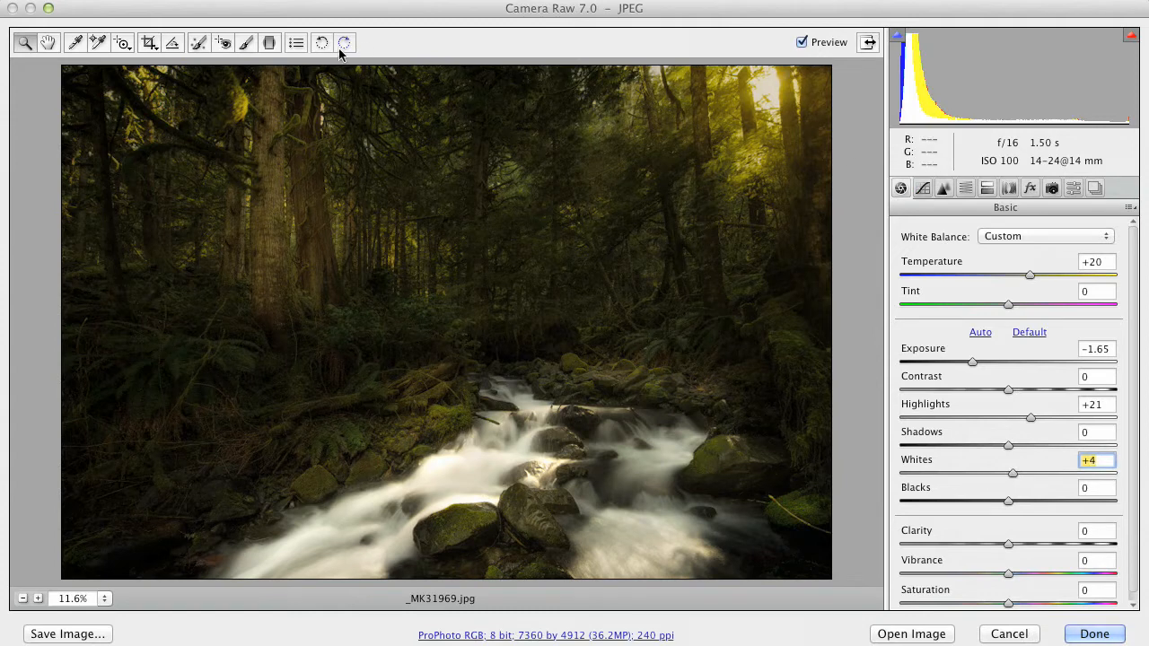
# Set the exposure of the existing Adjustment Brush edit pinned on the tall tree trunk to +1.75
pyautogui.click(246, 43)
pyautogui.click(282, 90)
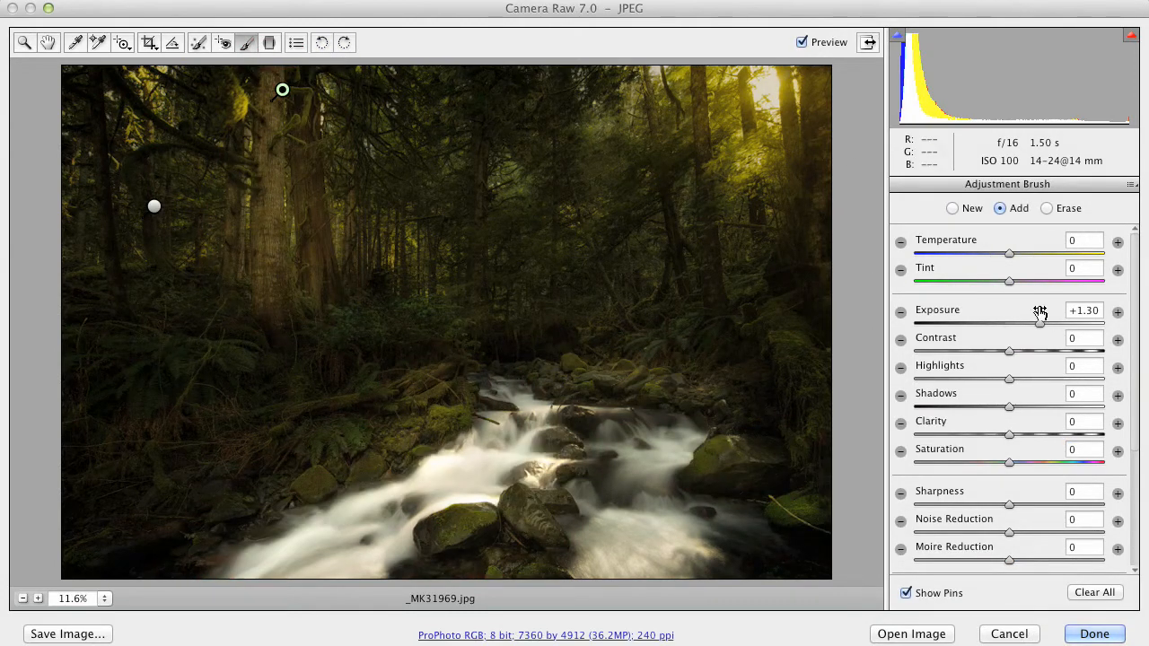
pyautogui.moveTo(1047, 322); pyautogui.dragTo(1052, 325)
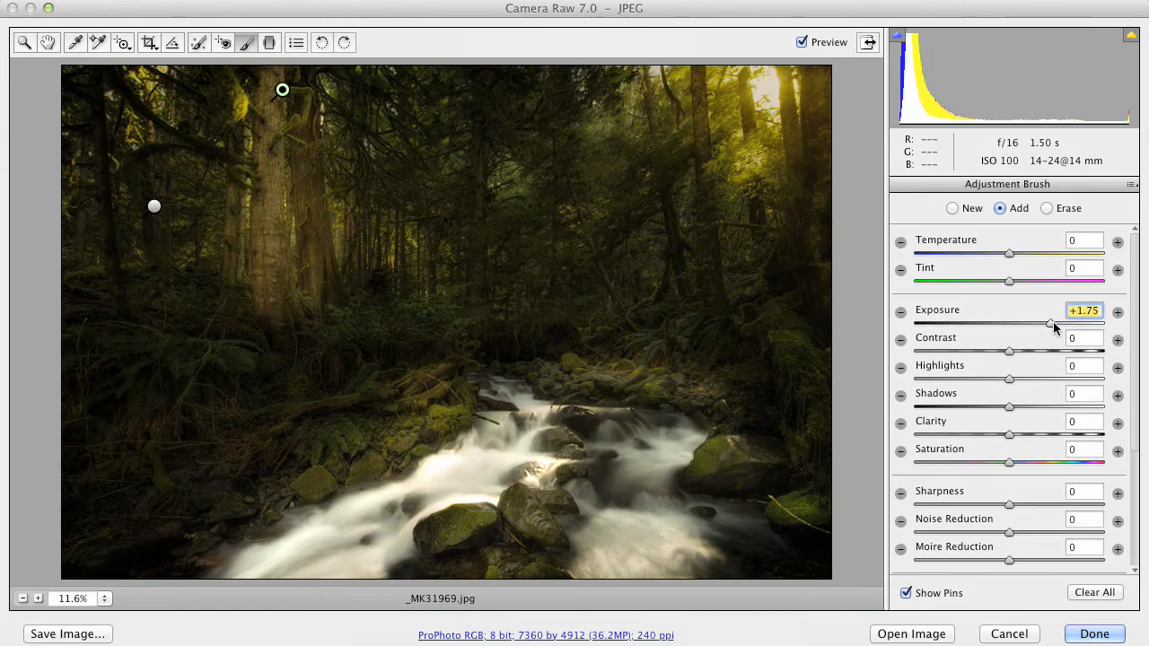
pyautogui.click(26, 43)
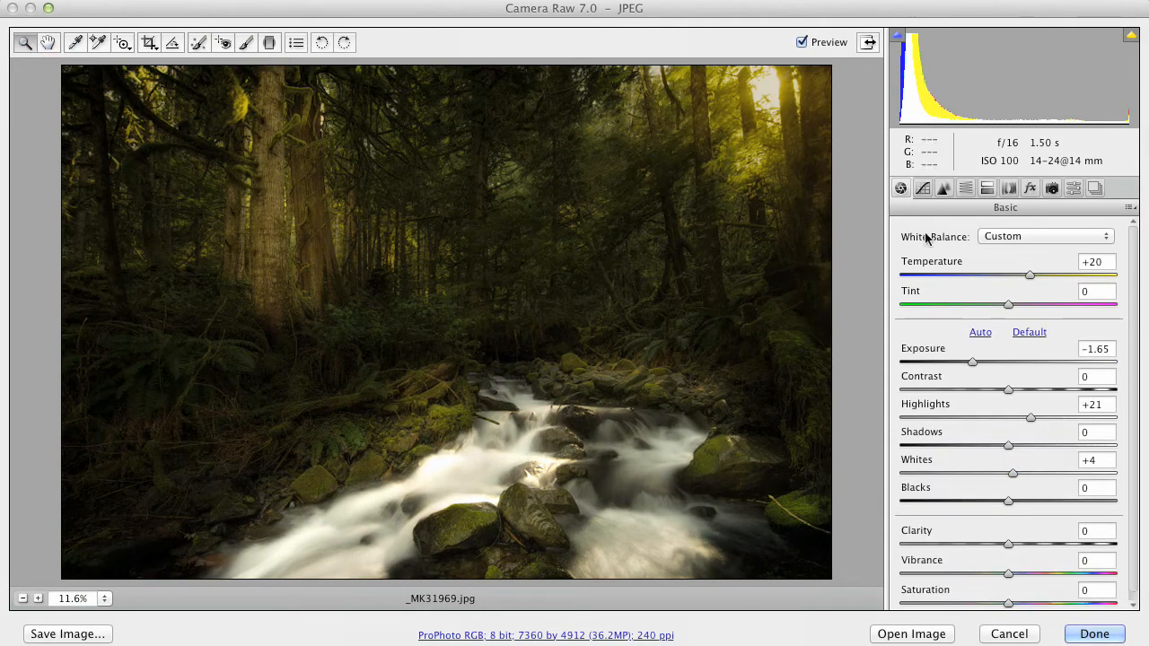
# Compare the edited photo with its original preview, and set Shadows to +17
pyautogui.click(803, 44)
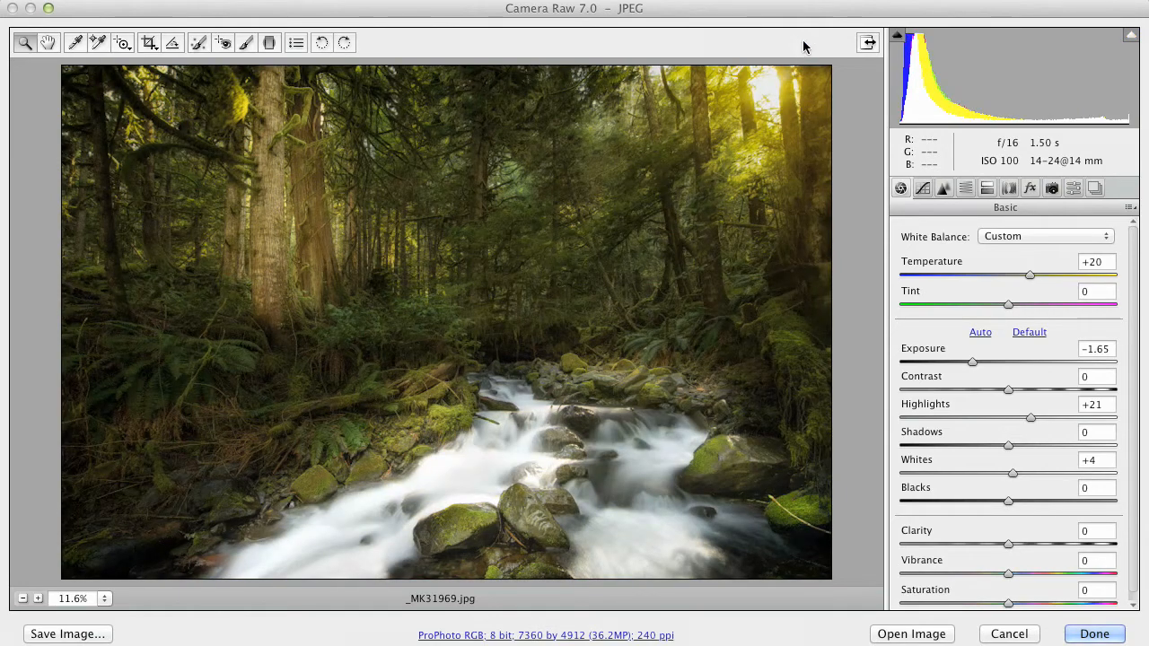
pyautogui.click(802, 43)
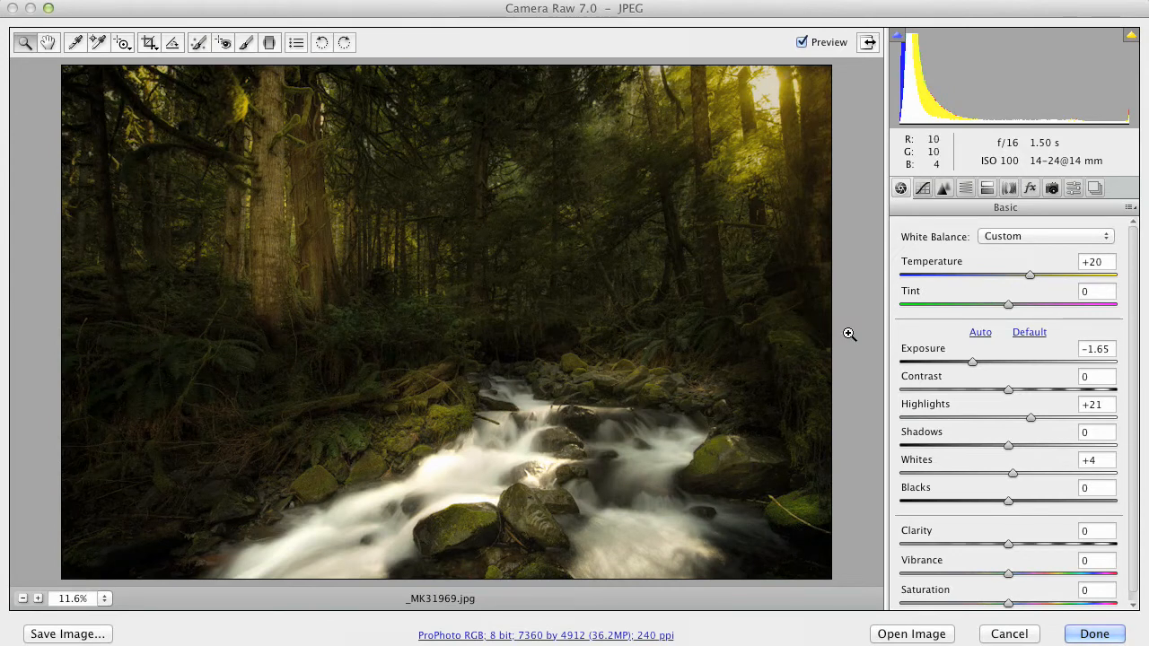
pyautogui.click(1032, 446)
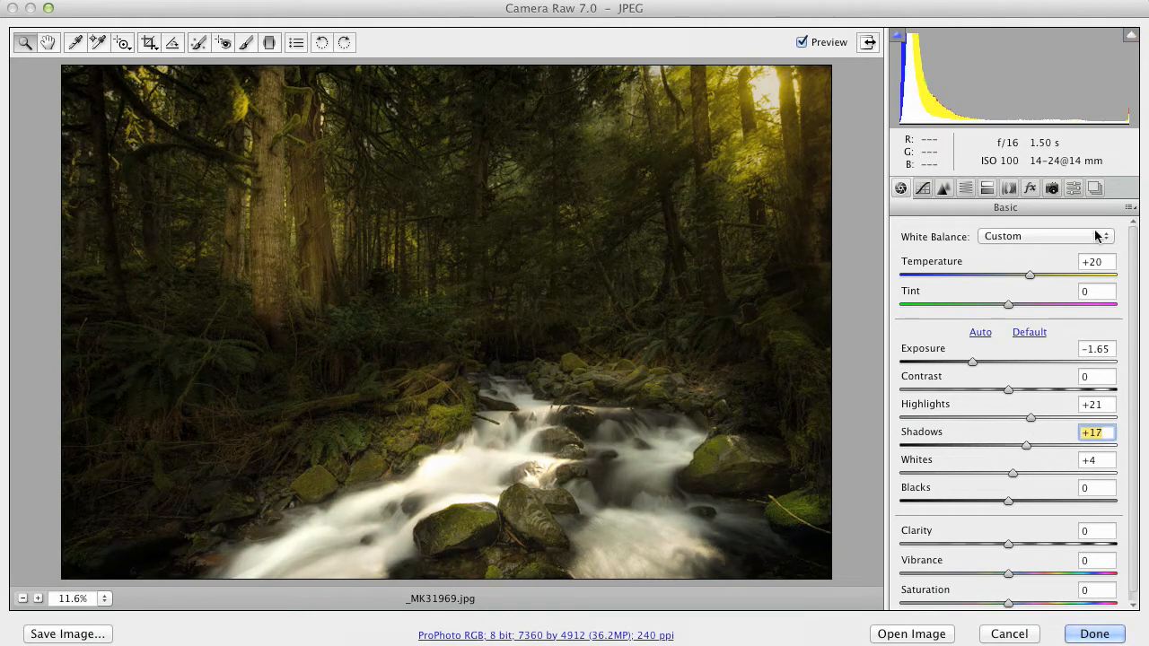
# Save the current adjustments as a snapshot named "Dark"
pyautogui.click(1095, 191)
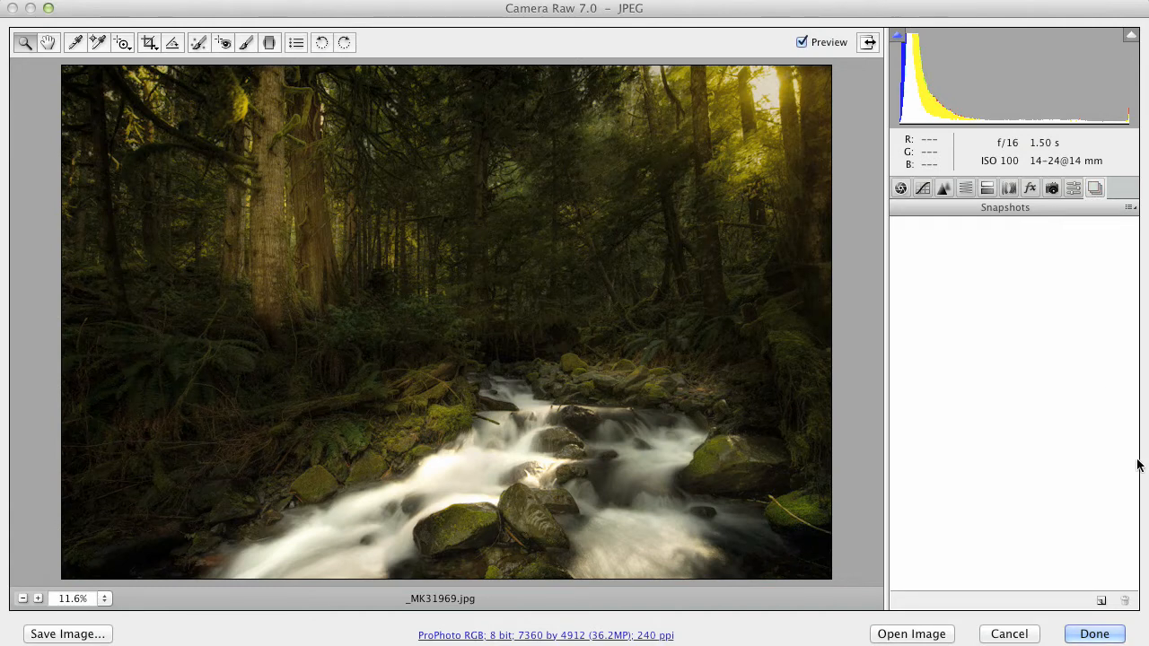
pyautogui.click(1100, 599)
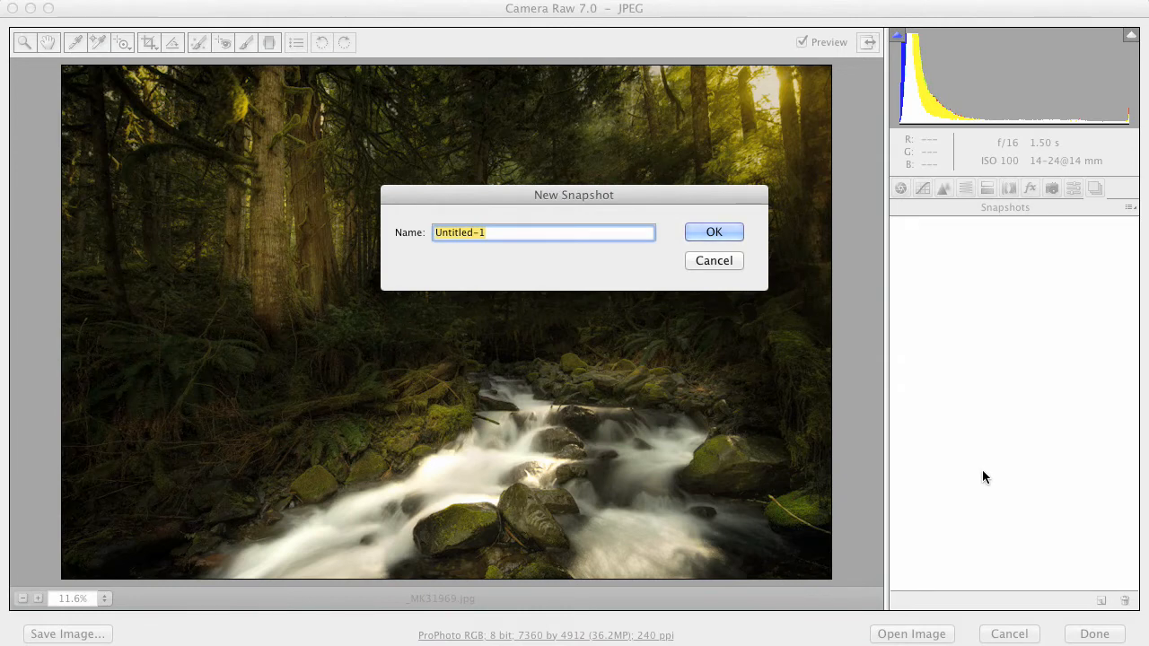
pyautogui.write('Dark')
pyautogui.click(706, 233)
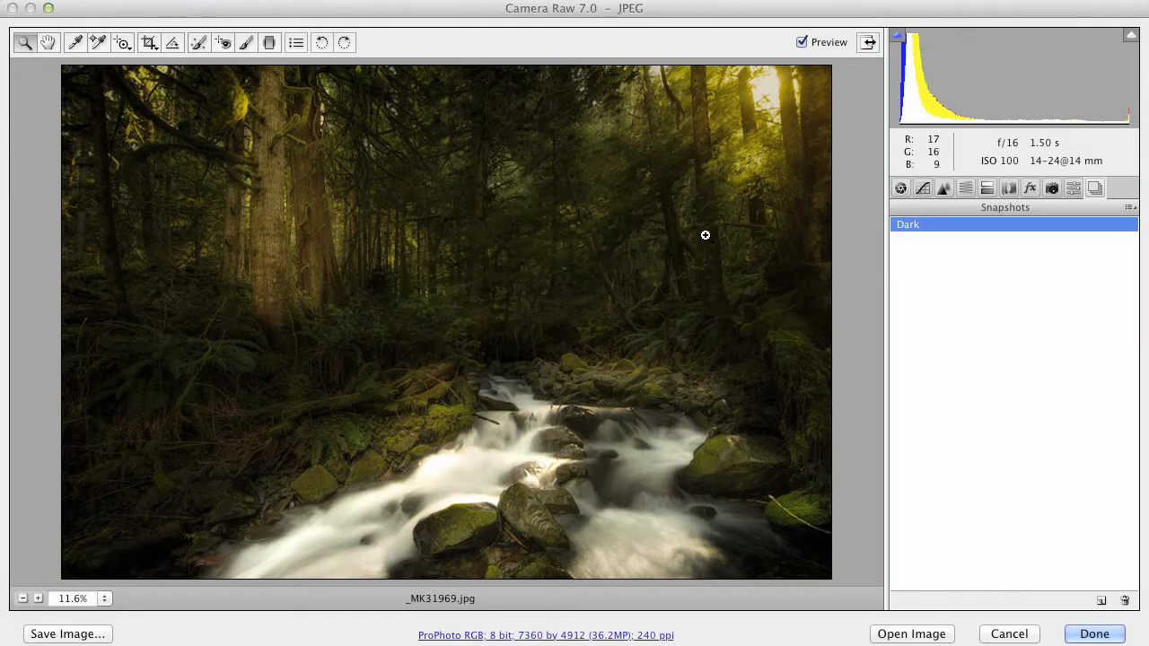
# Make a brighter, cooler version with Exposure -0.65, Temperature +5 and Highlights +13
pyautogui.click(900, 187)
pyautogui.moveTo(979, 363)
pyautogui.mouseDown()
pyautogui.moveTo(1005, 361)
pyautogui.moveTo(994, 362)
pyautogui.mouseUp()
pyautogui.moveTo(1030, 275); pyautogui.dragTo(1010, 279)
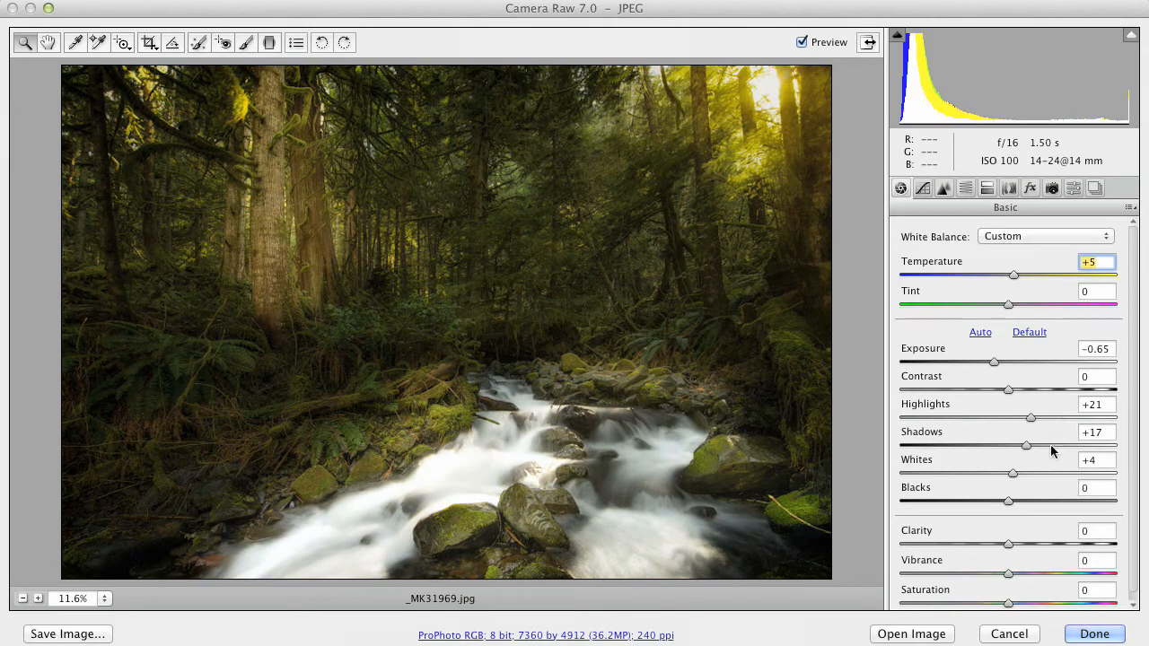
pyautogui.moveTo(1031, 418); pyautogui.dragTo(1028, 420)
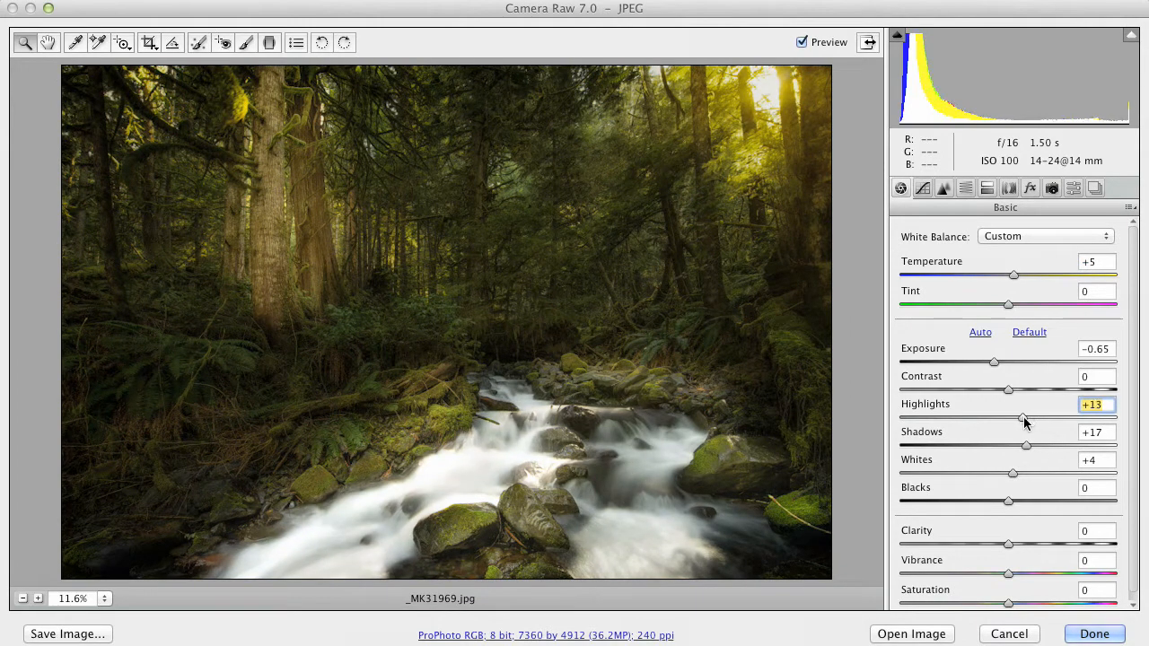
# Save the brighter version as a snapshot named "Normal"
pyautogui.click(1094, 188)
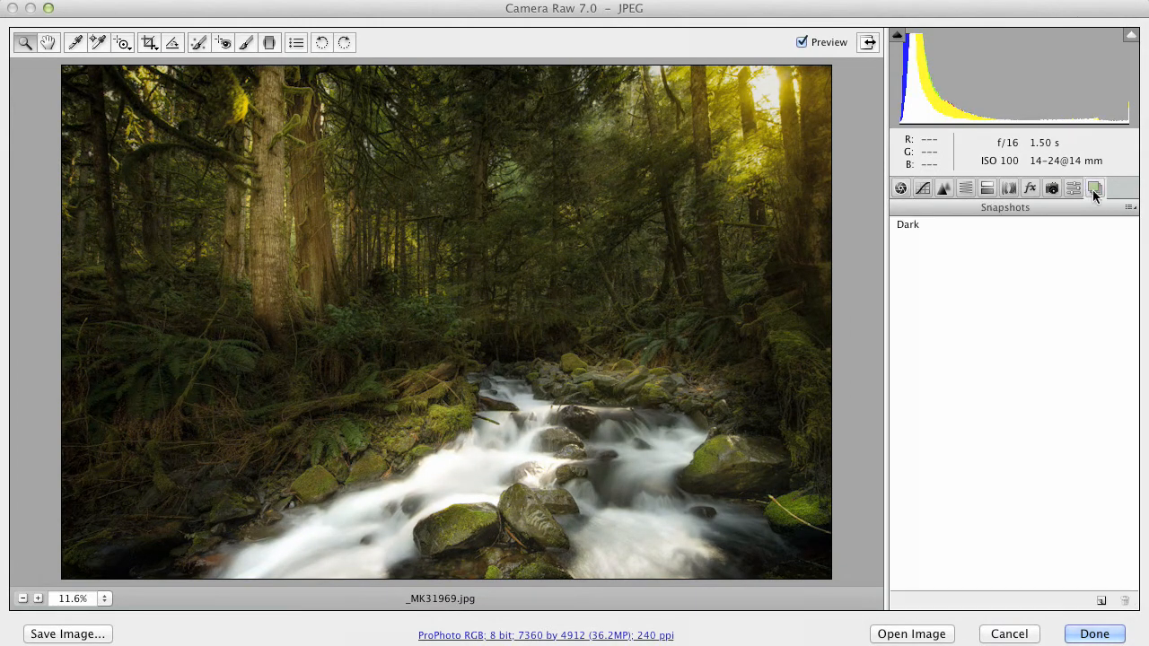
pyautogui.click(1101, 600)
pyautogui.write('Normal')
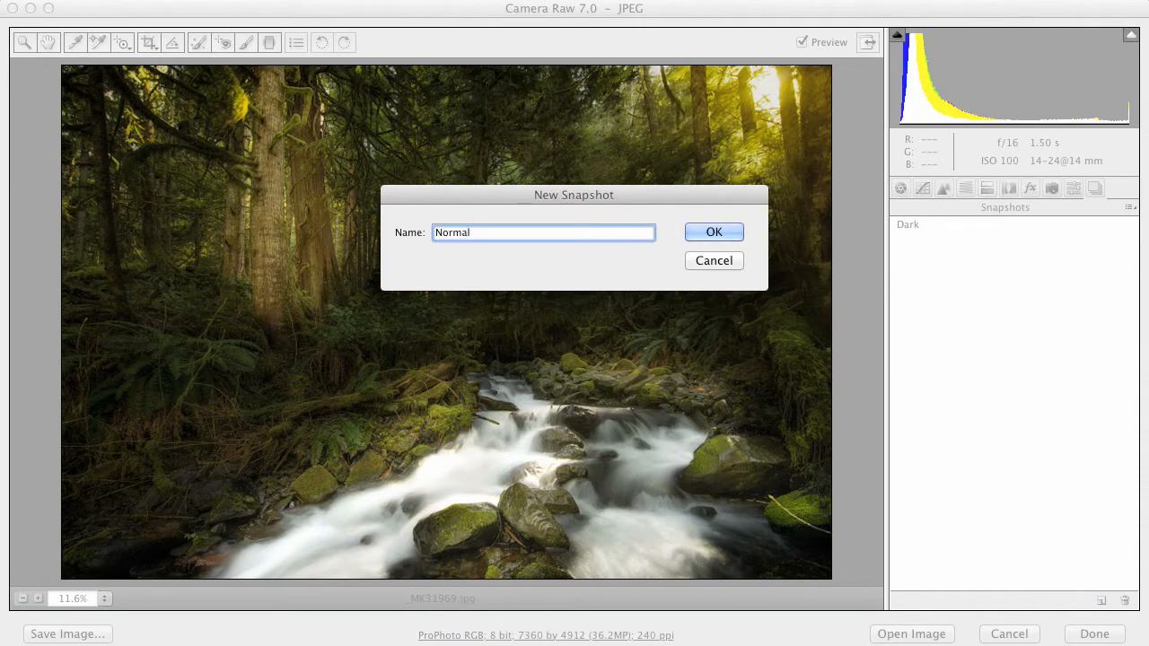
pyautogui.click(714, 232)
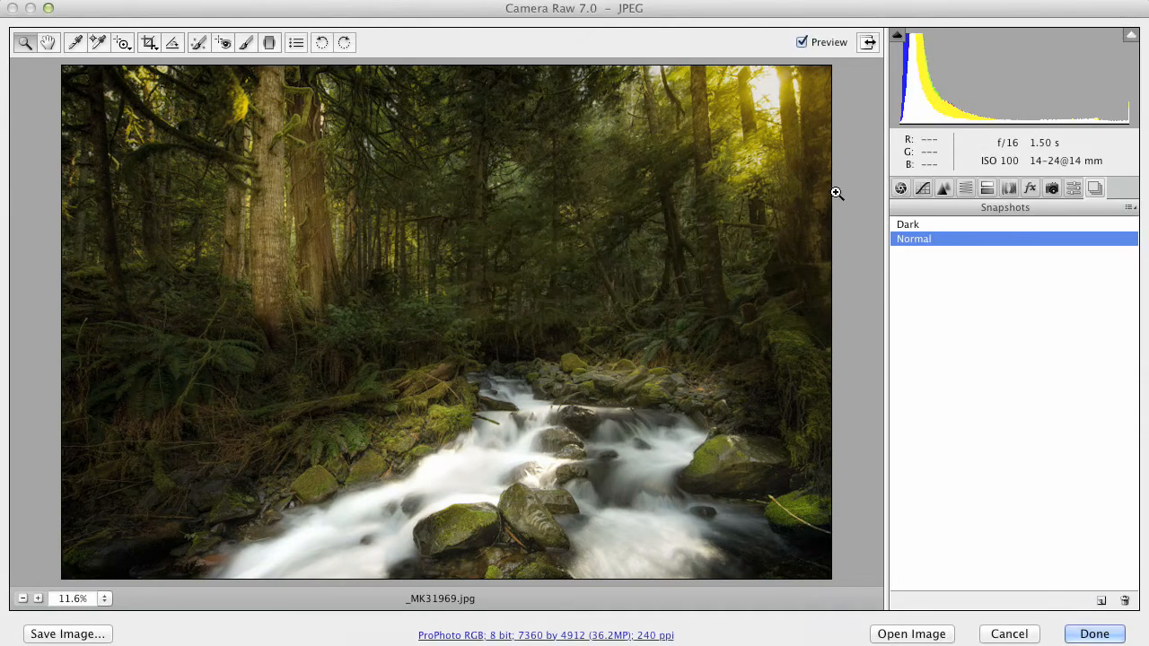
# Convert the photo to grayscale and split-tone its shadows with Hue 36 and Saturation 19
pyautogui.click(902, 189)
pyautogui.click(965, 188)
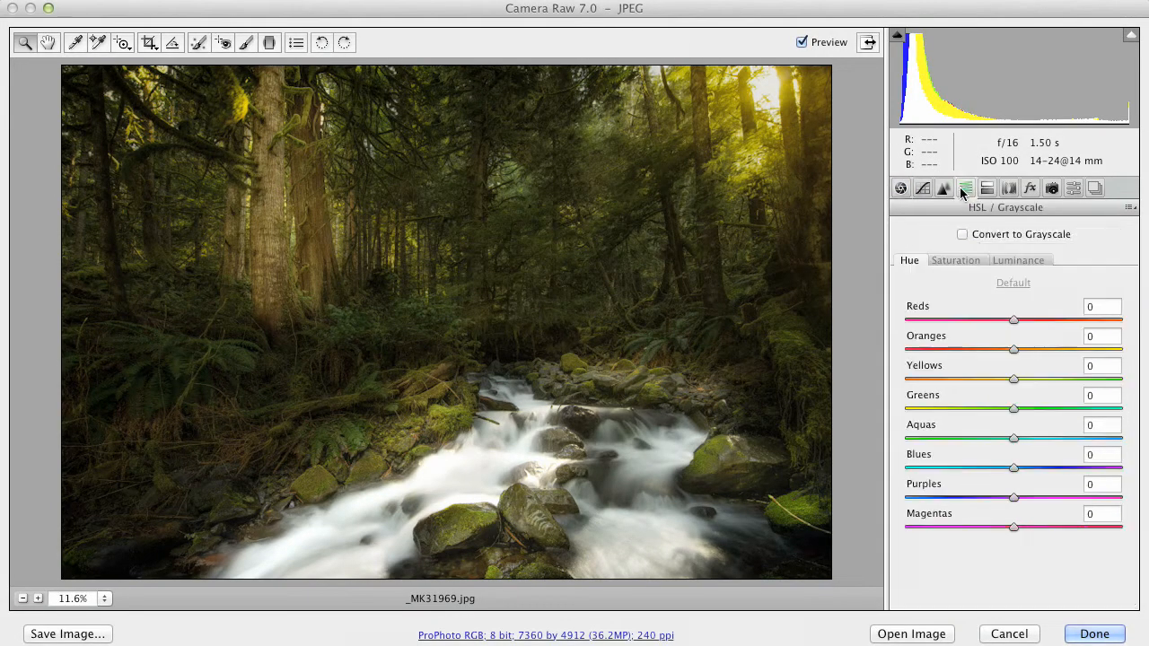
pyautogui.click(982, 235)
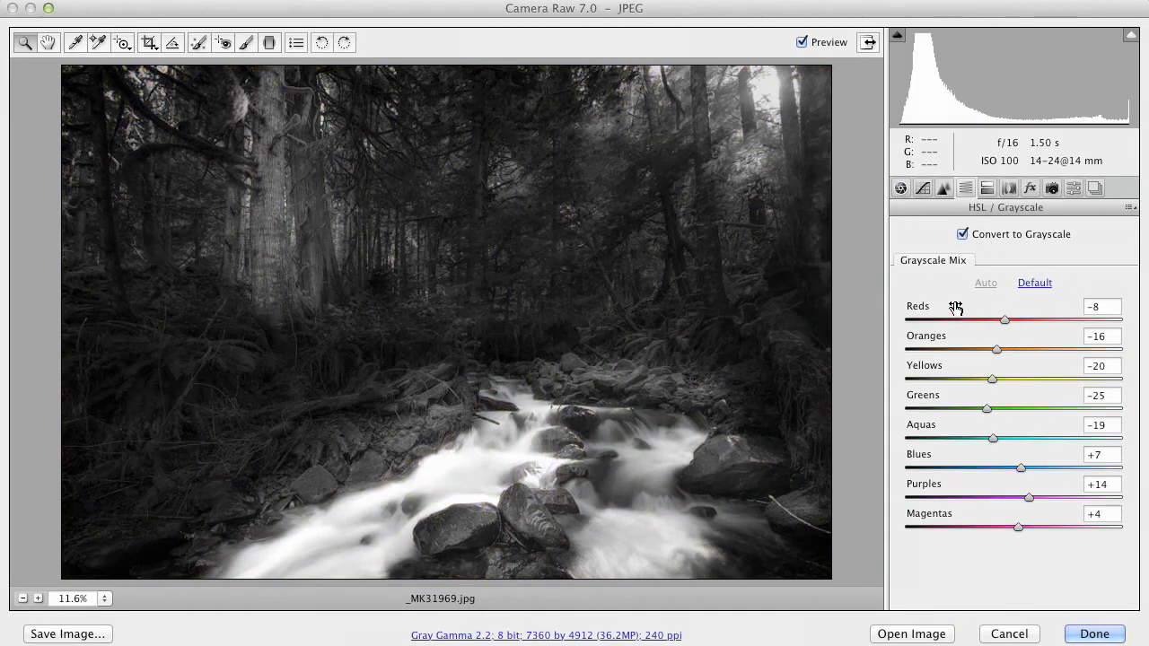
pyautogui.click(986, 193)
pyautogui.moveTo(944, 401); pyautogui.dragTo(946, 426)
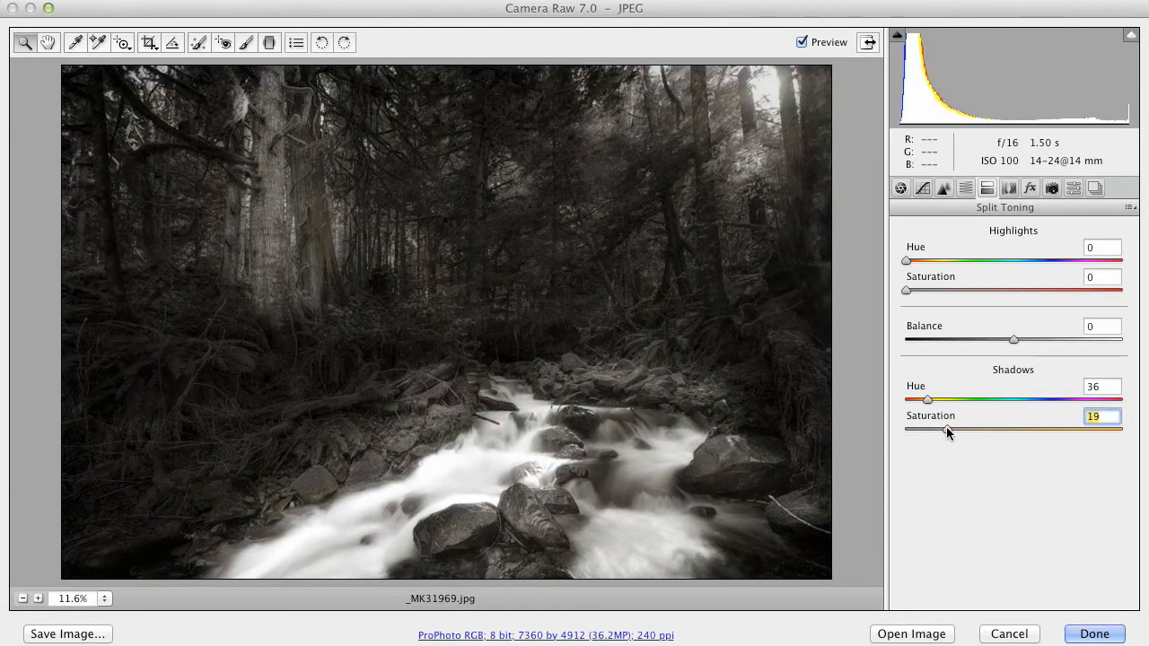
# Set the toned photo's Exposure to -0.15 and Blacks to -13
pyautogui.click(901, 189)
pyautogui.click(1004, 361)
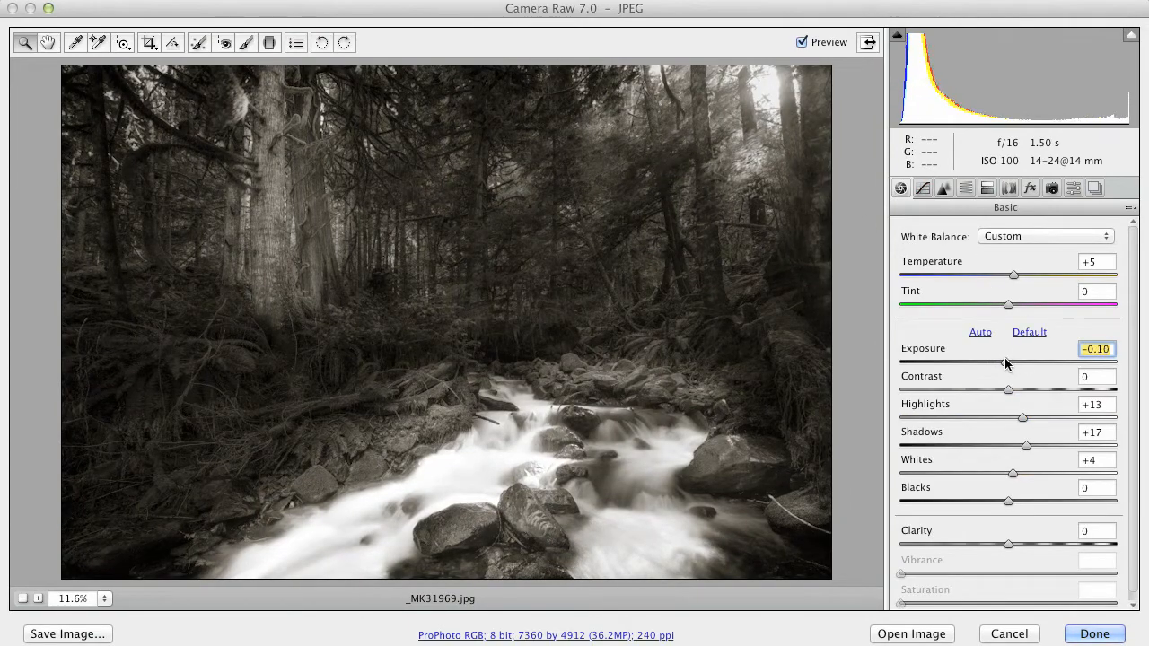
pyautogui.click(1001, 503)
pyautogui.moveTo(996, 500); pyautogui.dragTo(985, 501)
# Save the toned black-and-white version as a snapshot named "Tinted"
pyautogui.click(1095, 188)
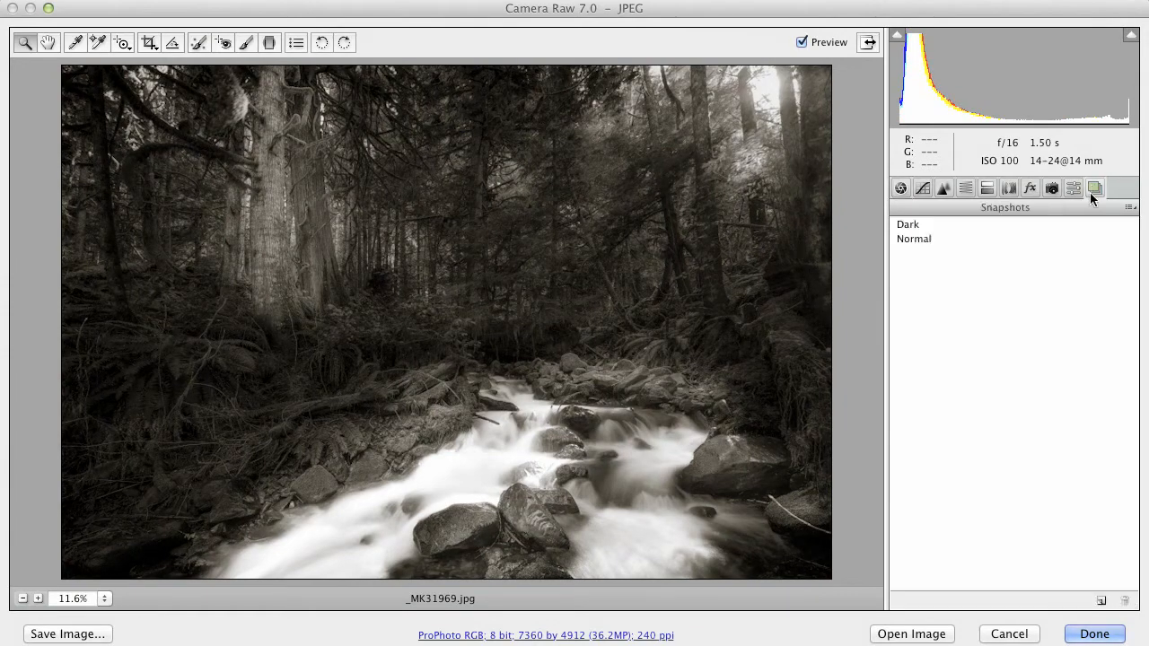
pyautogui.click(1102, 600)
pyautogui.write('Tinted')
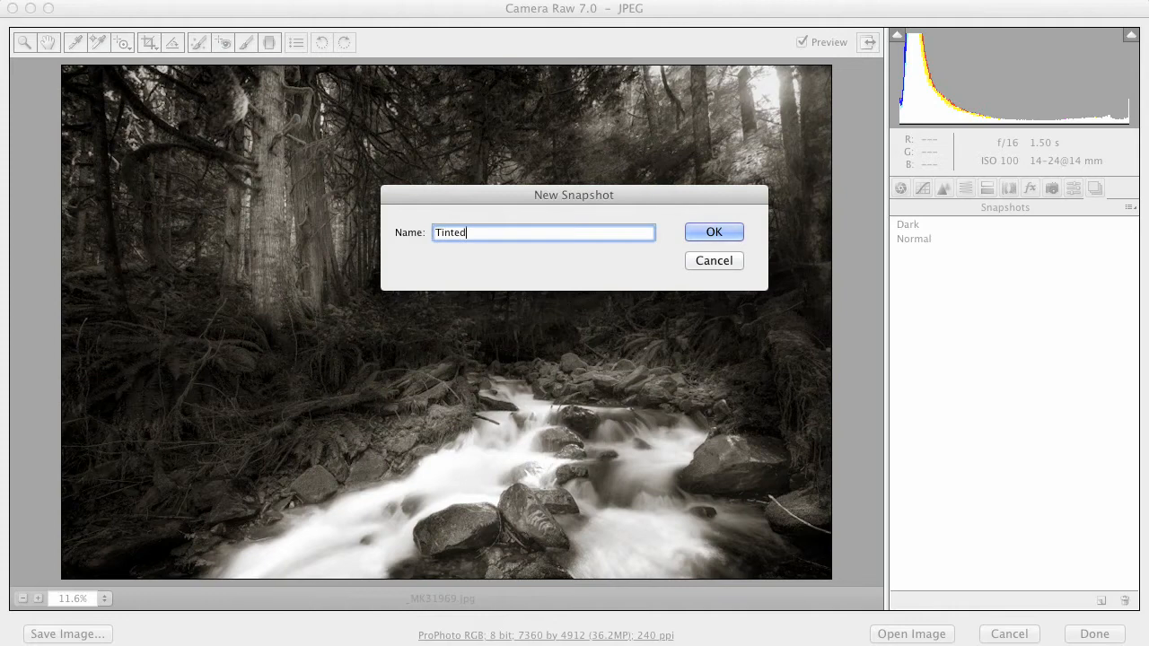
pyautogui.press('Return')
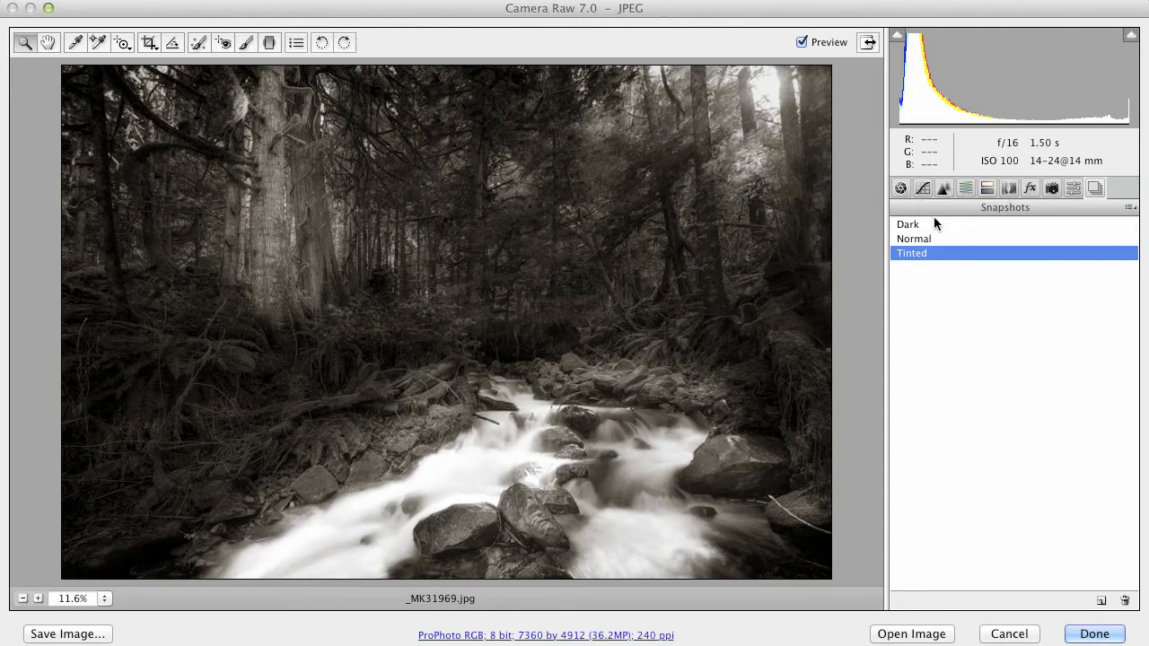
# Switch repeatedly between the Dark, Normal and Tinted snapshots to compare the three versions of the photo
pyautogui.click(908, 228)
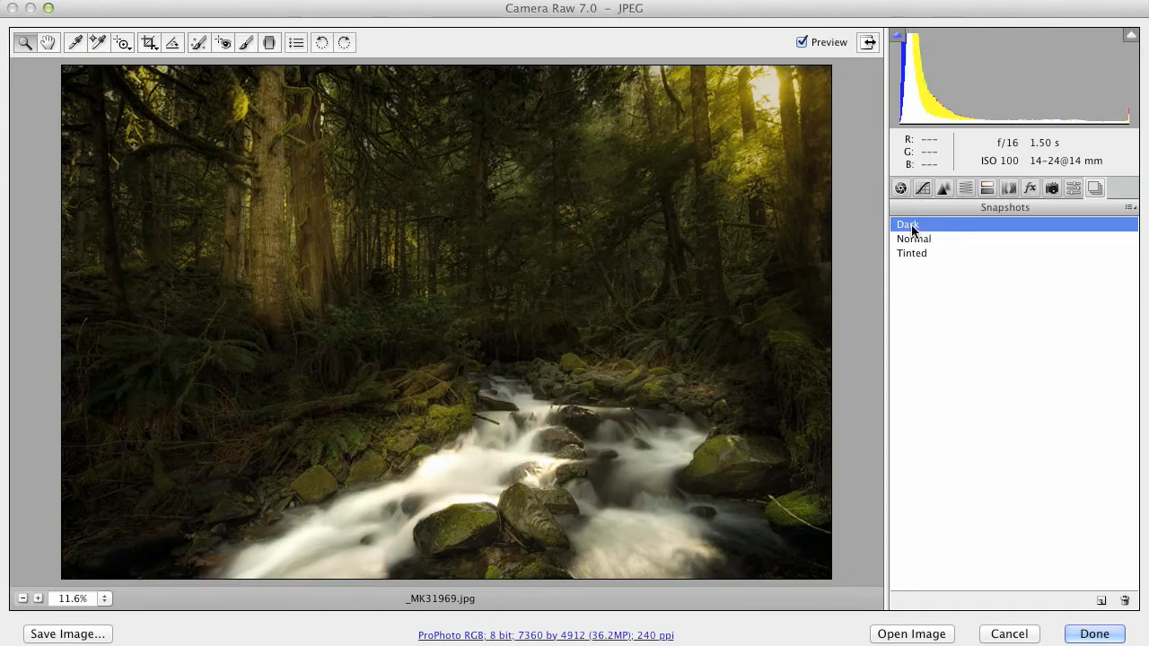
pyautogui.click(909, 239)
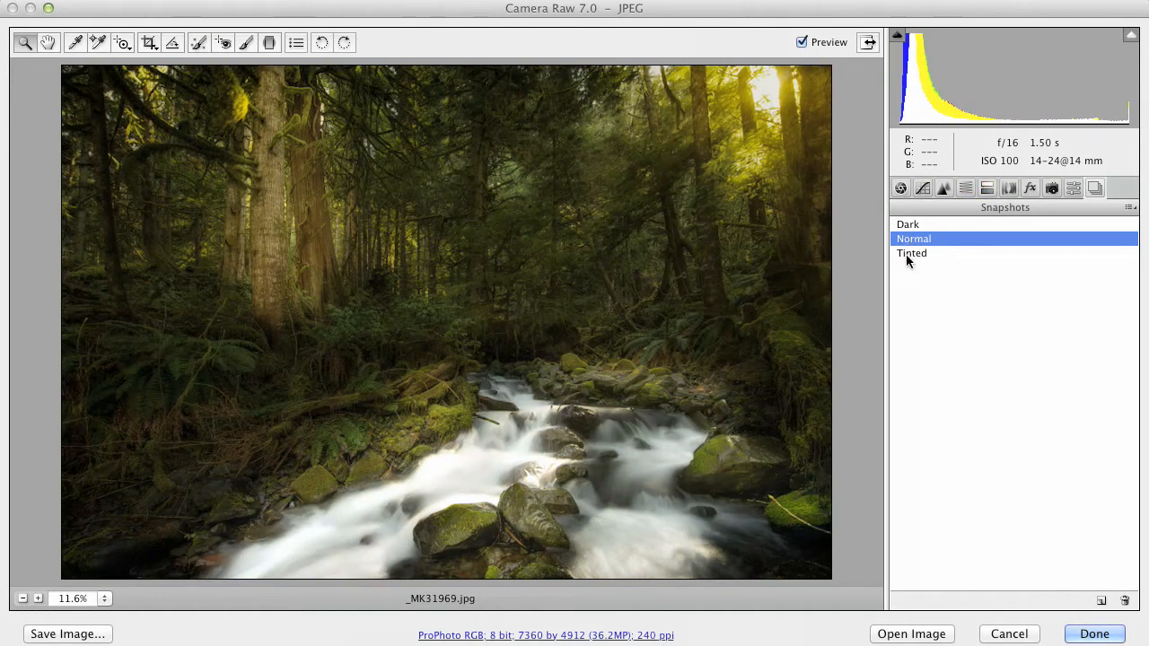
pyautogui.click(907, 254)
pyautogui.click(908, 226)
pyautogui.click(909, 239)
pyautogui.click(909, 254)
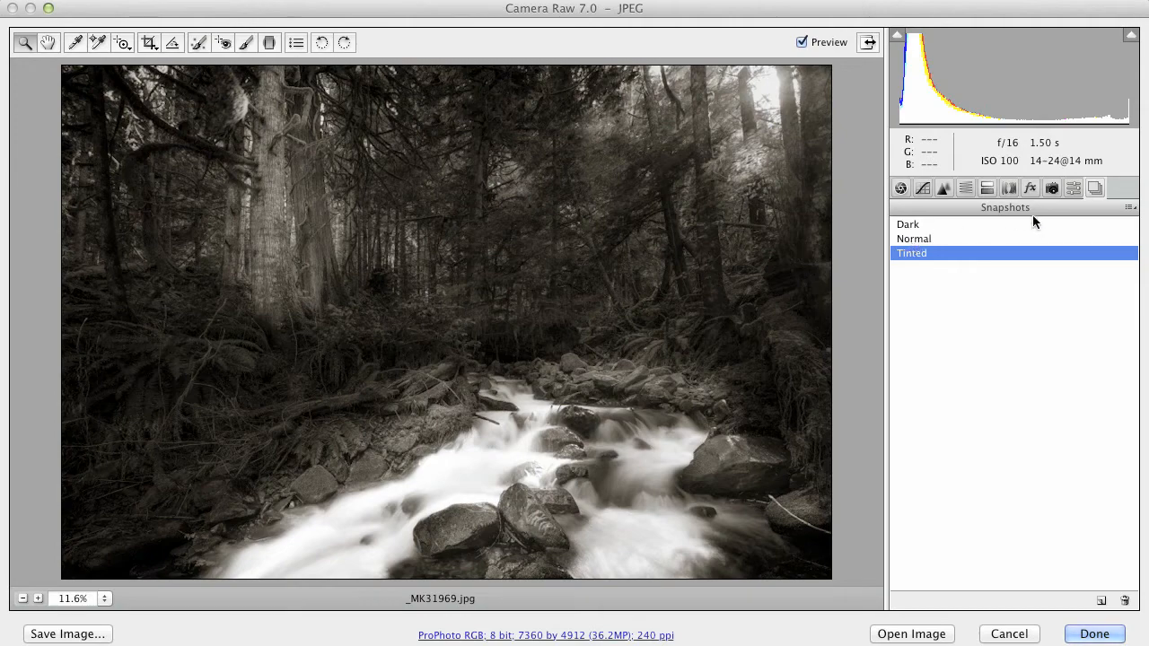
pyautogui.click(906, 225)
pyautogui.click(908, 237)
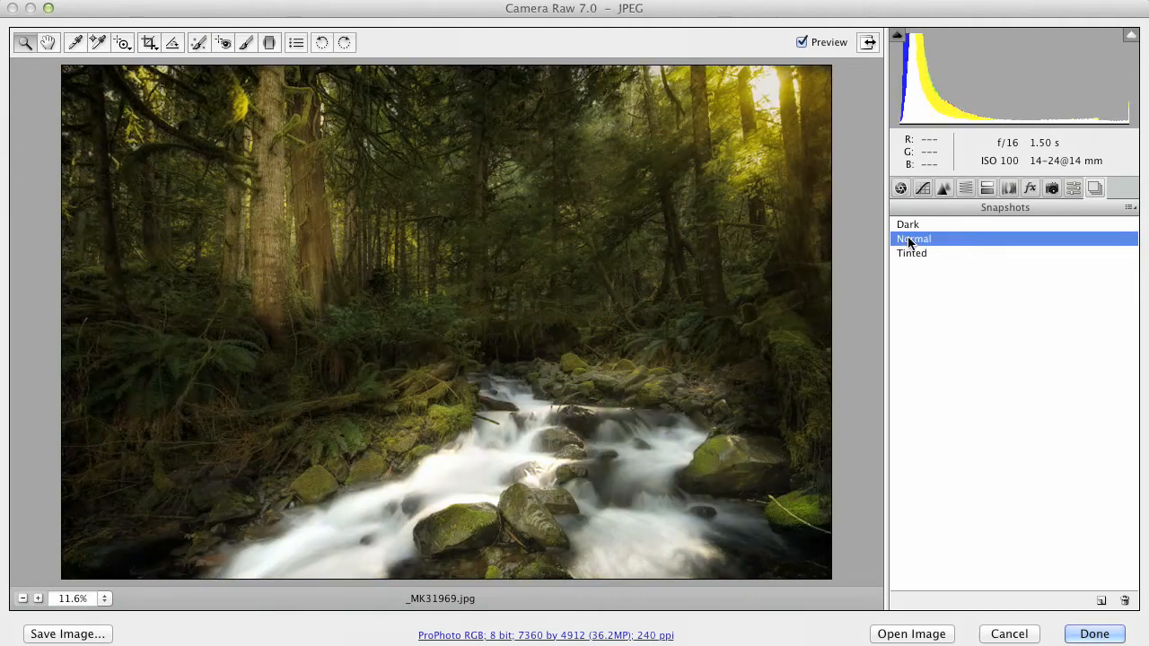
pyautogui.click(908, 225)
pyautogui.click(911, 240)
pyautogui.click(910, 254)
pyautogui.click(910, 239)
pyautogui.click(909, 224)
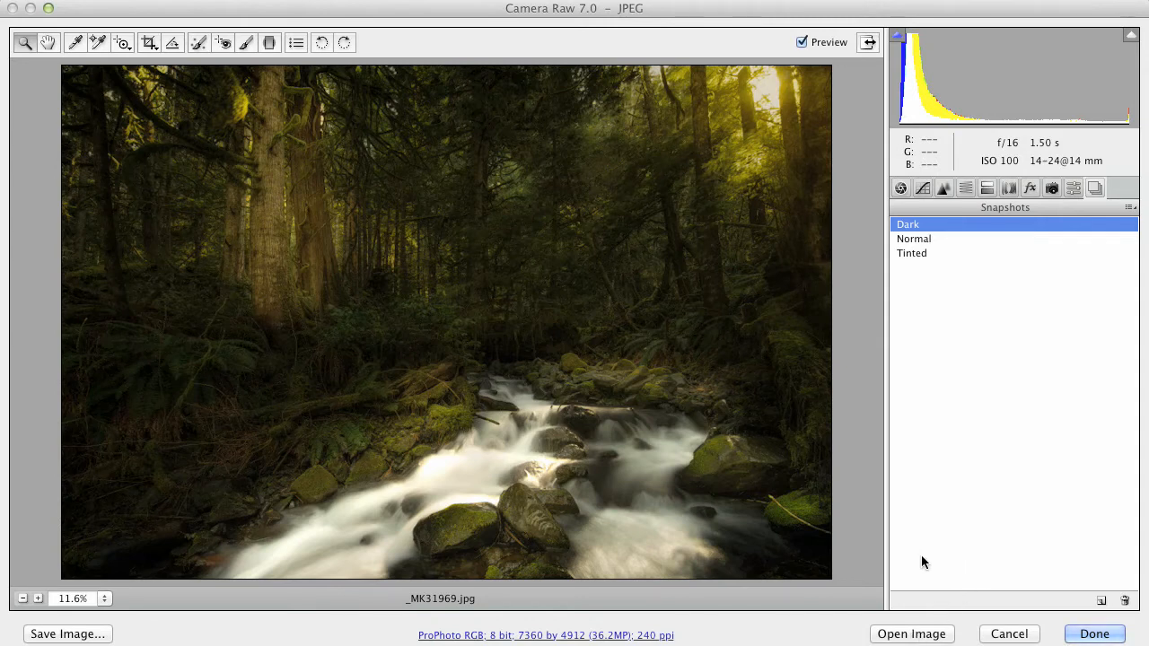
# Apply the Tinted snapshot, review its Basic adjustment settings, and switch to the Normal snapshot
pyautogui.click(912, 252)
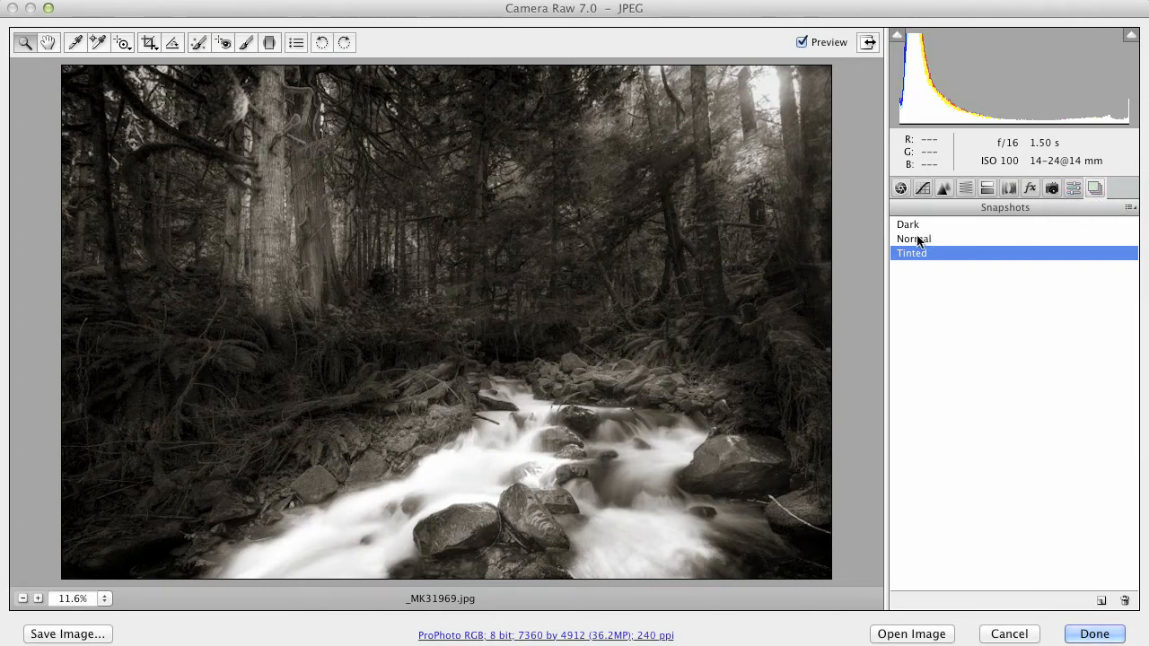
pyautogui.click(901, 188)
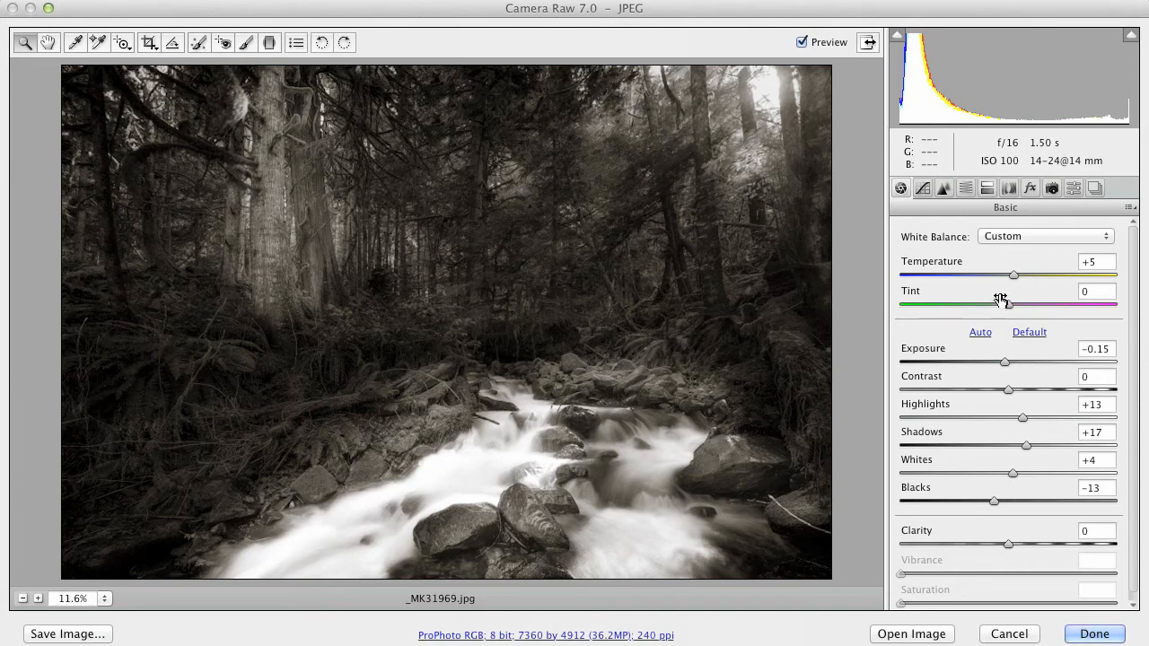
pyautogui.click(1095, 188)
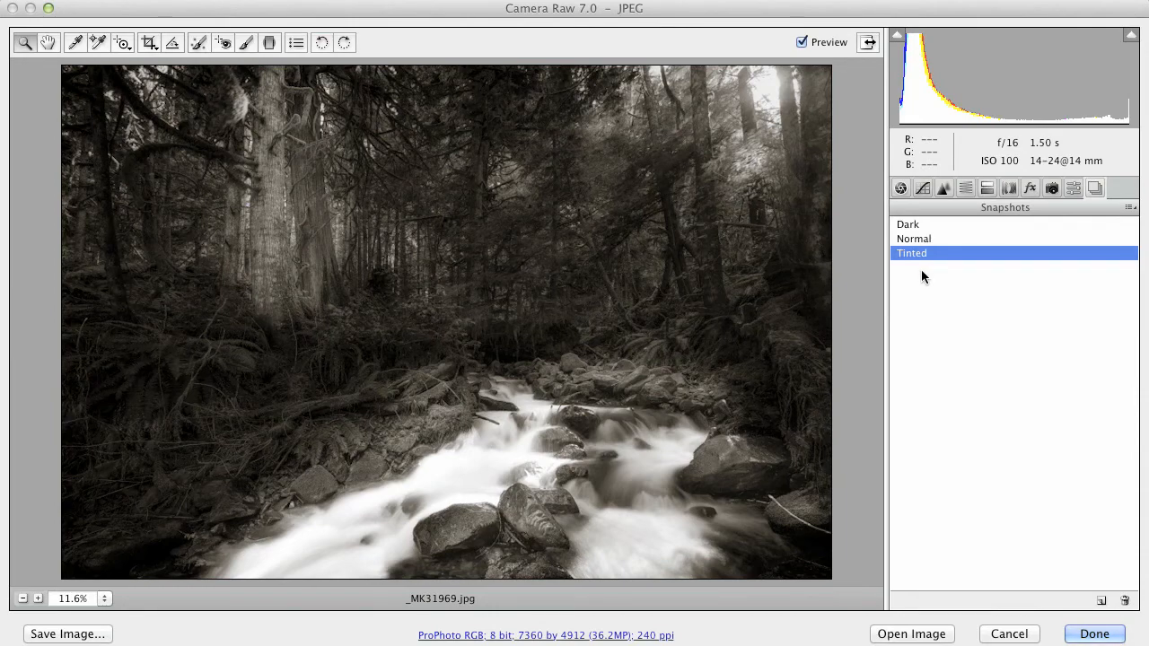
pyautogui.click(921, 241)
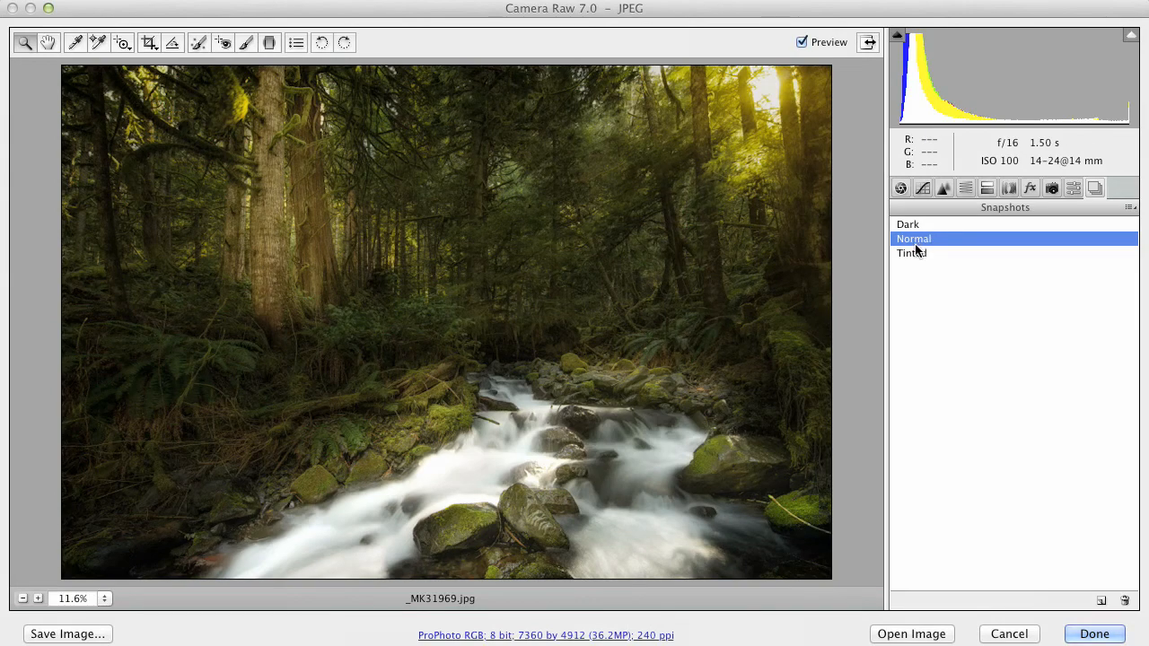